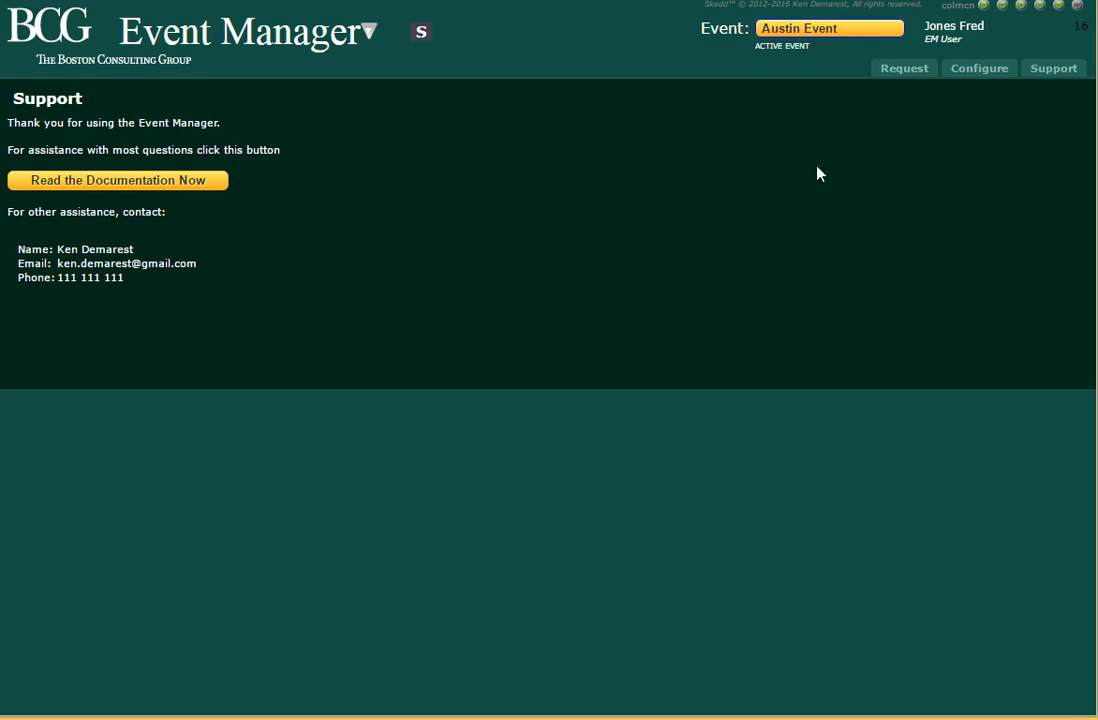
Show the Austin Event's Request page with the Event Details section collapsed.
{"action": "left_click", "coordinate": [903, 70]}
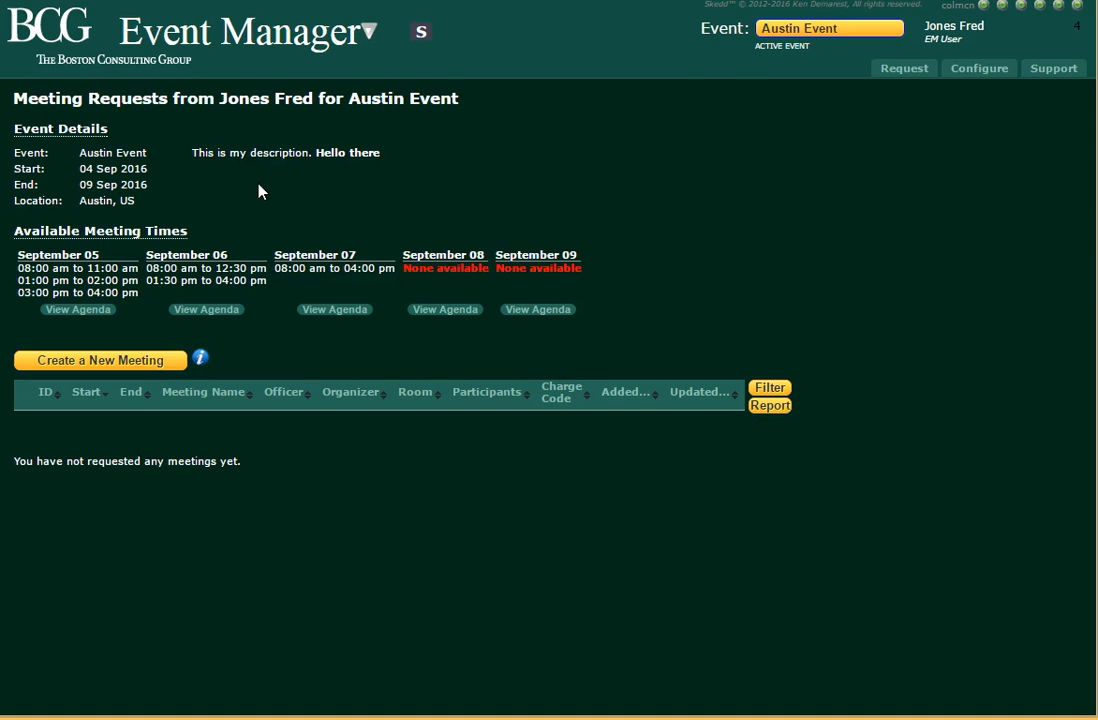
{"action": "left_click", "coordinate": [58, 132]}
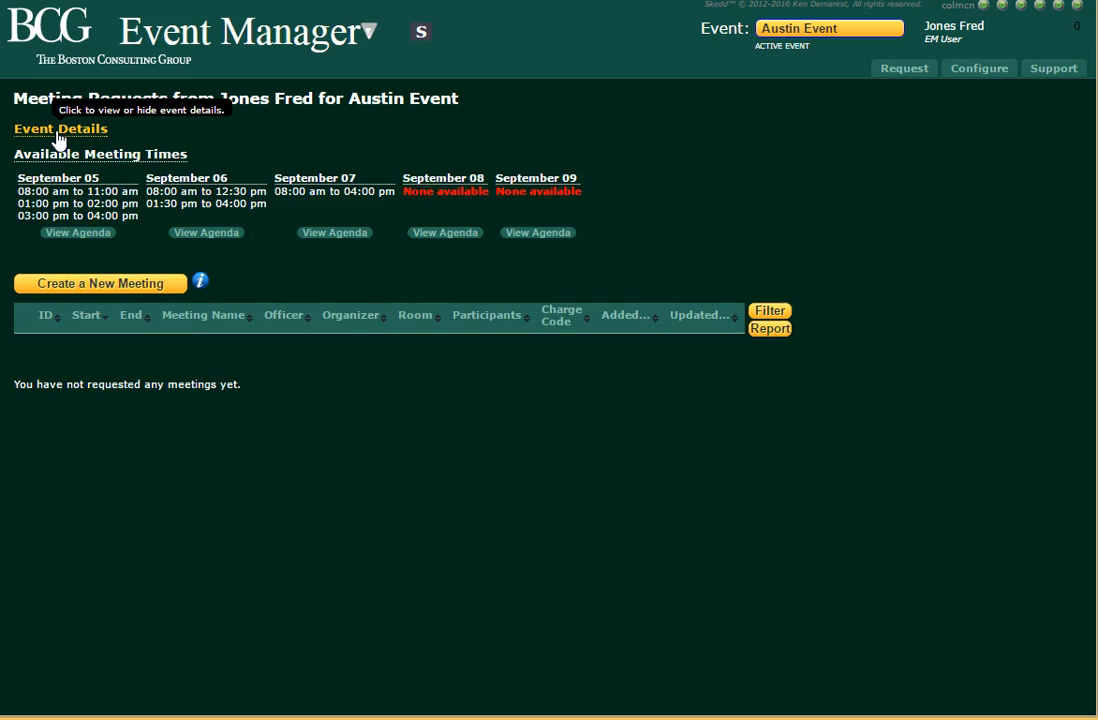
{"action": "left_click", "coordinate": [58, 132]}
{"action": "left_click", "coordinate": [58, 132]}
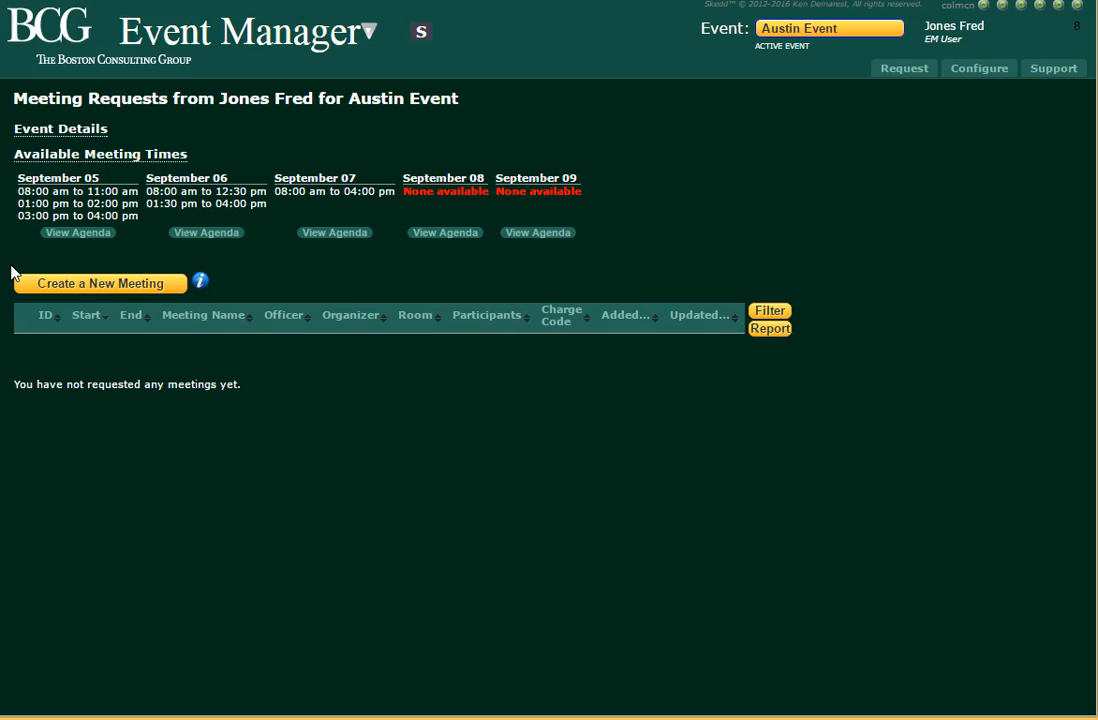
Begin a new meeting named 'How to Build Windows', keeping it on the public agenda.
{"action": "left_click", "coordinate": [84, 286]}
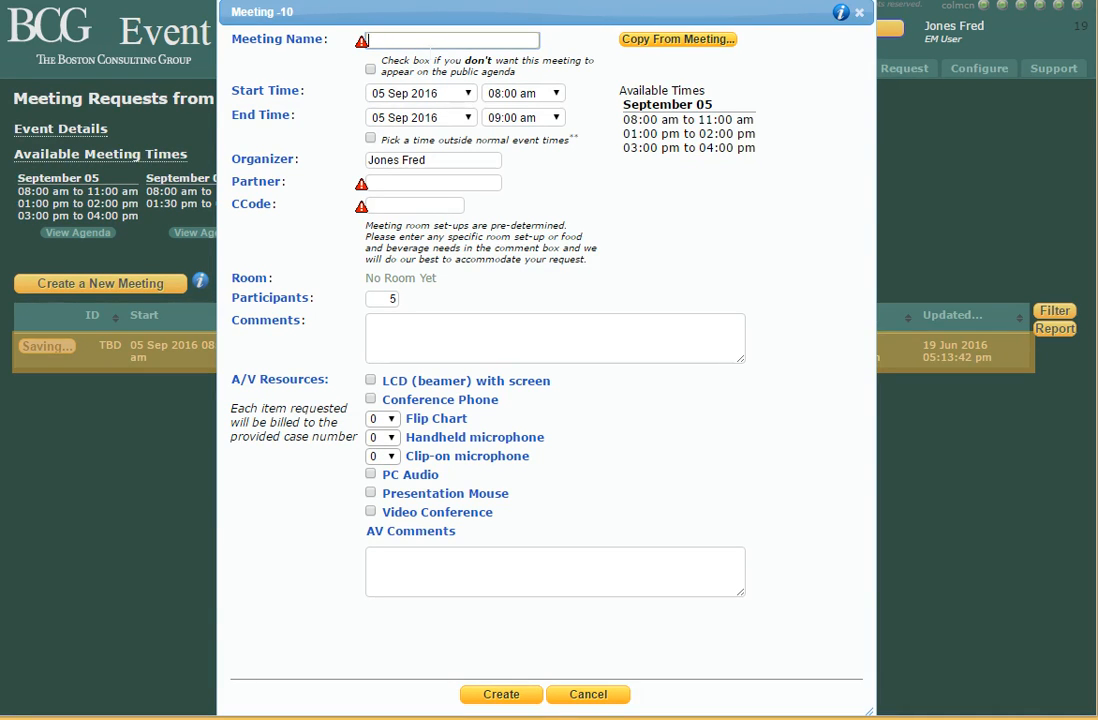
{"action": "type", "text": "How to Build Windows"}
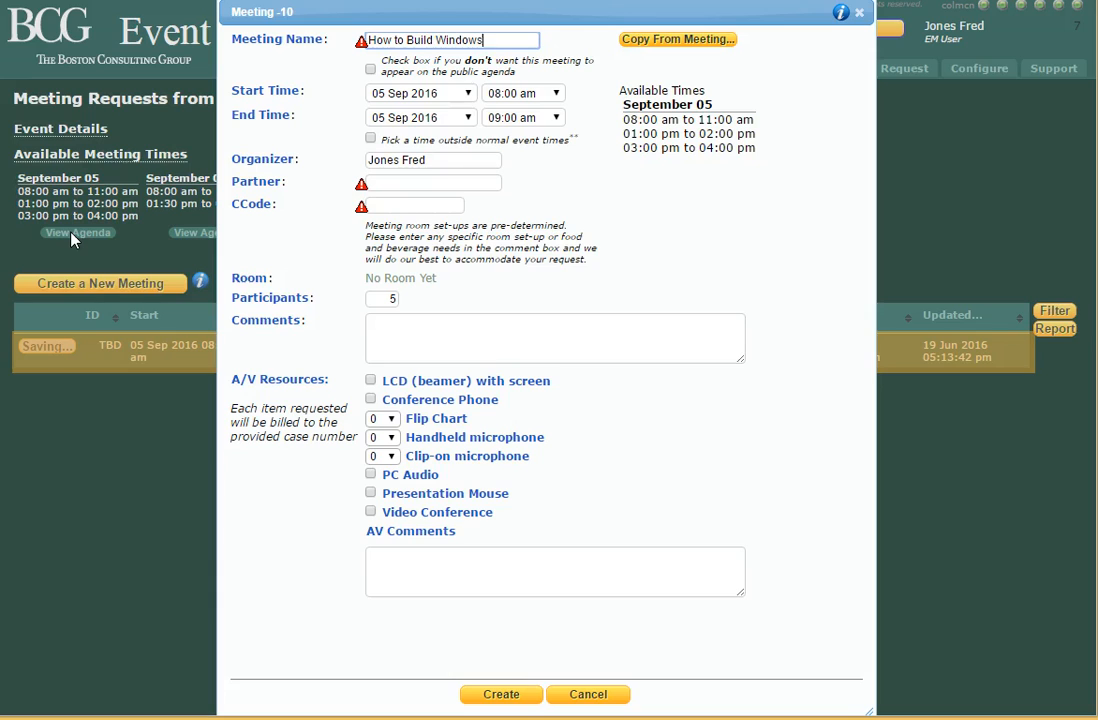
{"action": "left_click", "coordinate": [374, 70]}
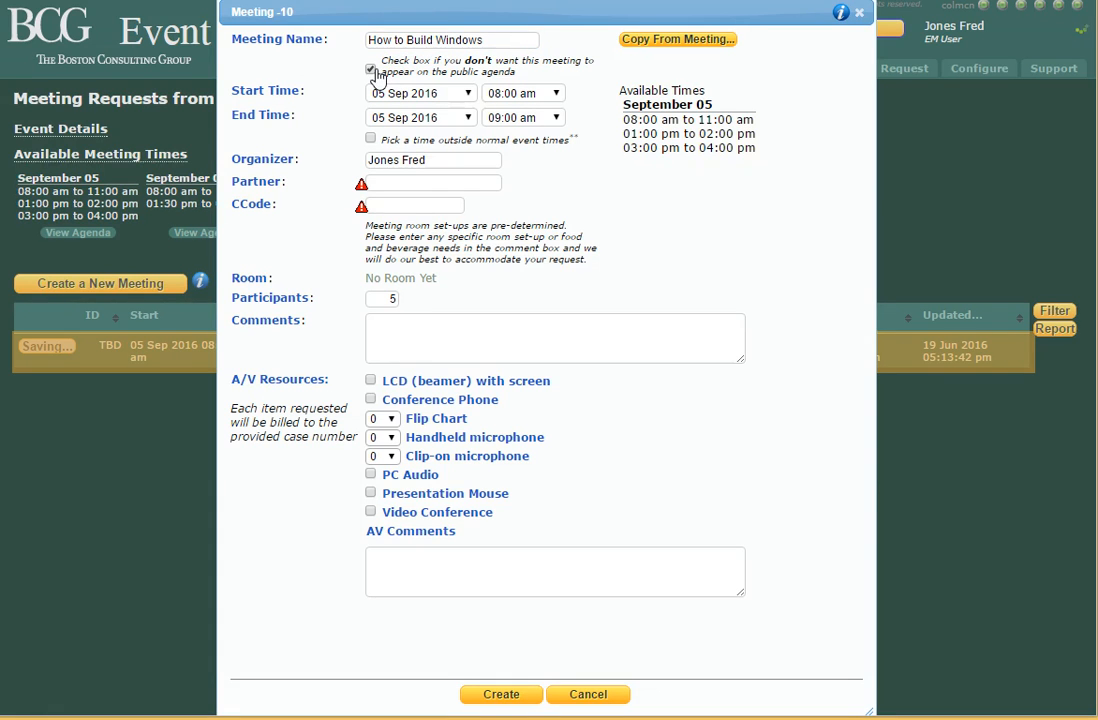
{"action": "left_click", "coordinate": [372, 70]}
Change the participant count from 5 to 50, then to 12.
{"action": "left_click", "coordinate": [383, 299]}
{"action": "double_click", "coordinate": [392, 299]}
{"action": "type", "text": "50"}
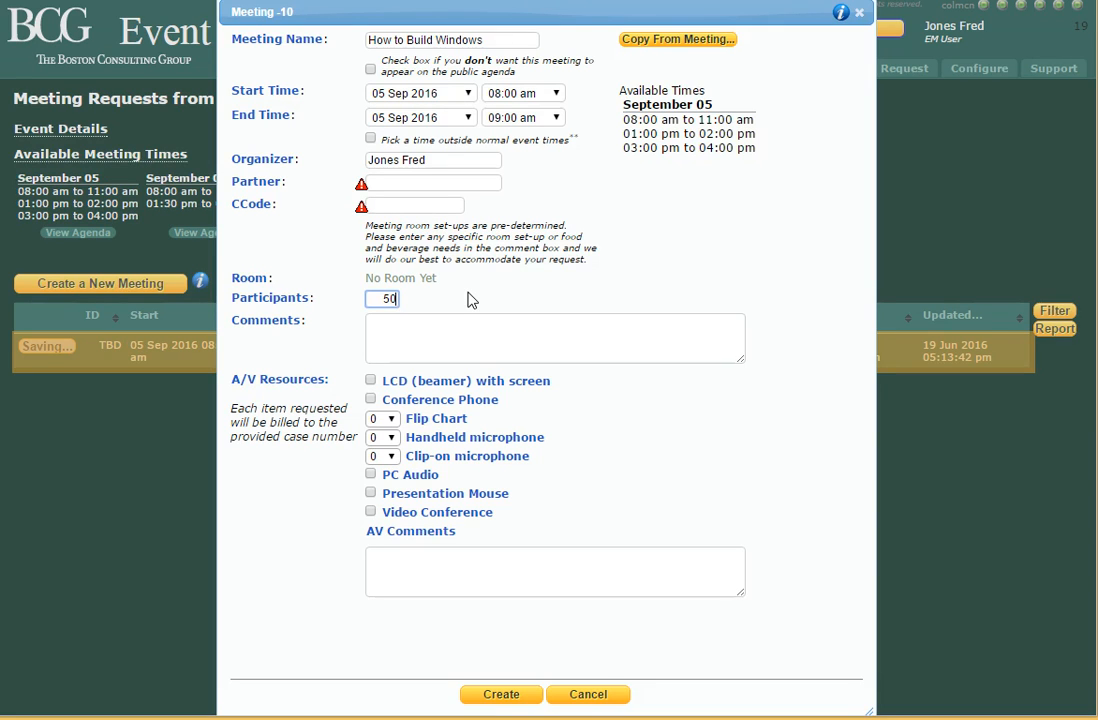
{"action": "left_click", "coordinate": [450, 310]}
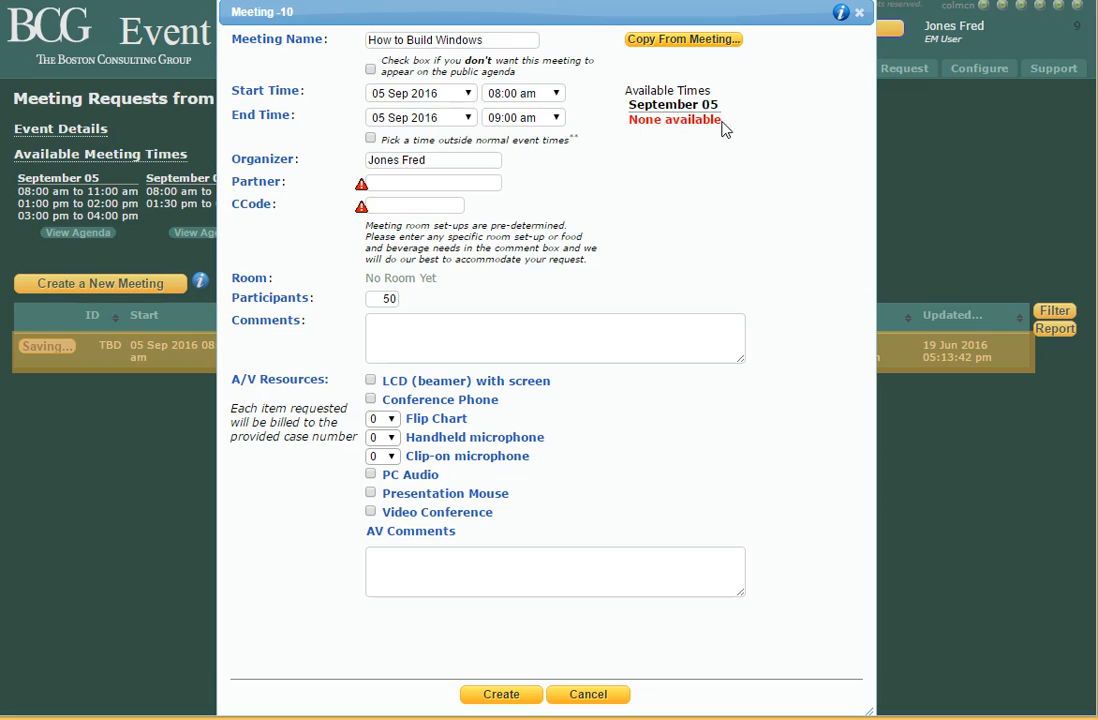
{"action": "double_click", "coordinate": [386, 299]}
{"action": "type", "text": "12"}
{"action": "left_click", "coordinate": [505, 286]}
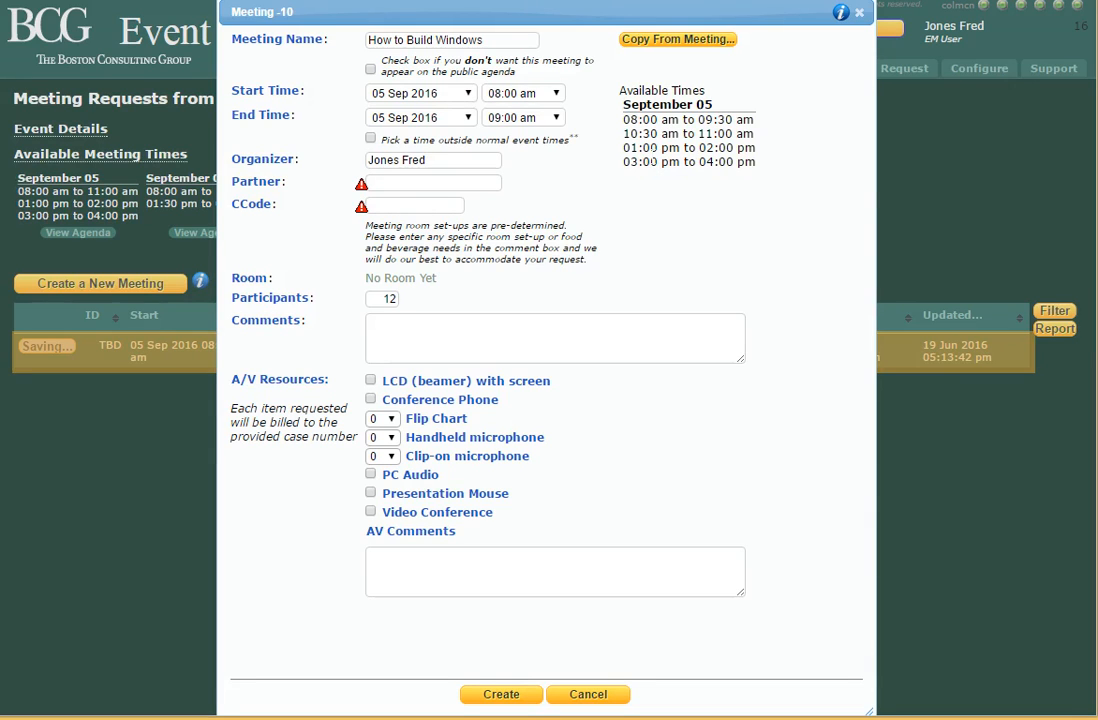
{"action": "left_click", "coordinate": [388, 298]}
{"action": "left_click", "coordinate": [428, 302]}
{"action": "left_click", "coordinate": [557, 94]}
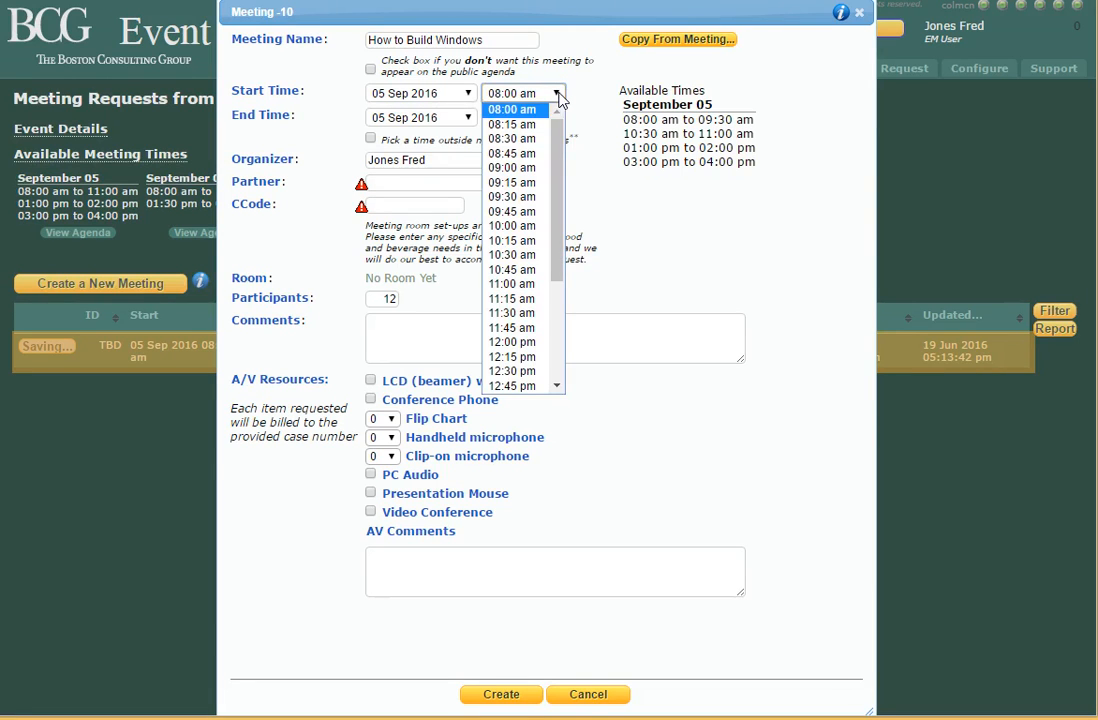
{"action": "scroll", "coordinate": [555, 262], "scroll_direction": "down", "scroll_amount": 4}
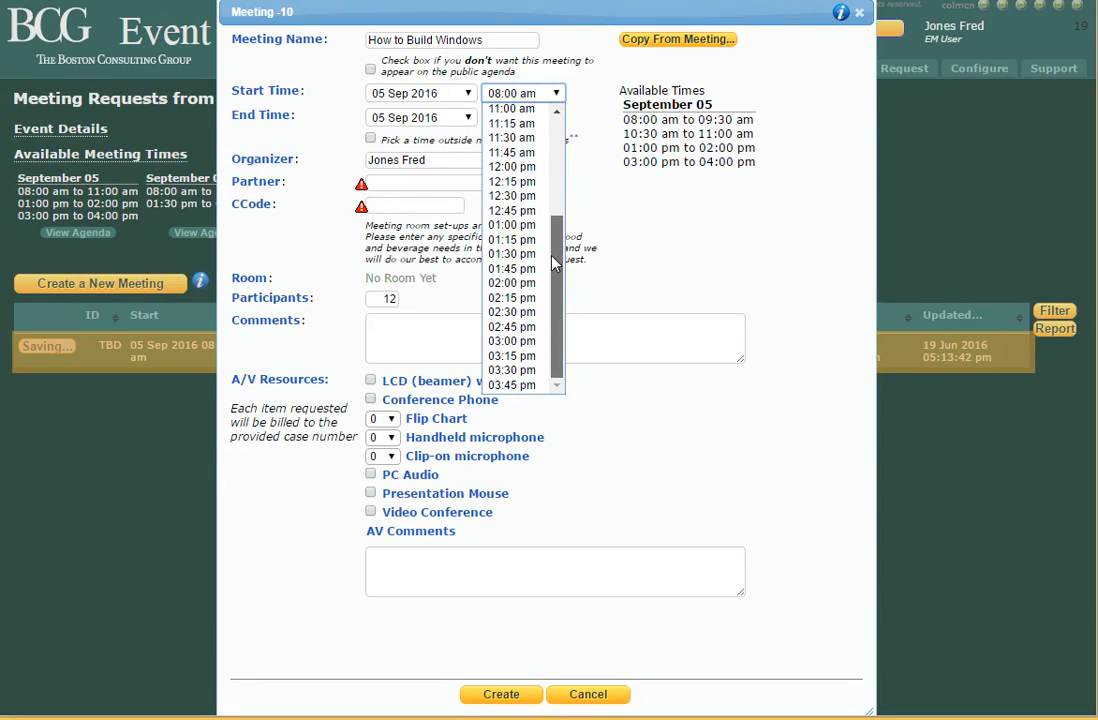
{"action": "left_click_drag", "start_coordinate": [556, 238], "coordinate": [563, 120]}
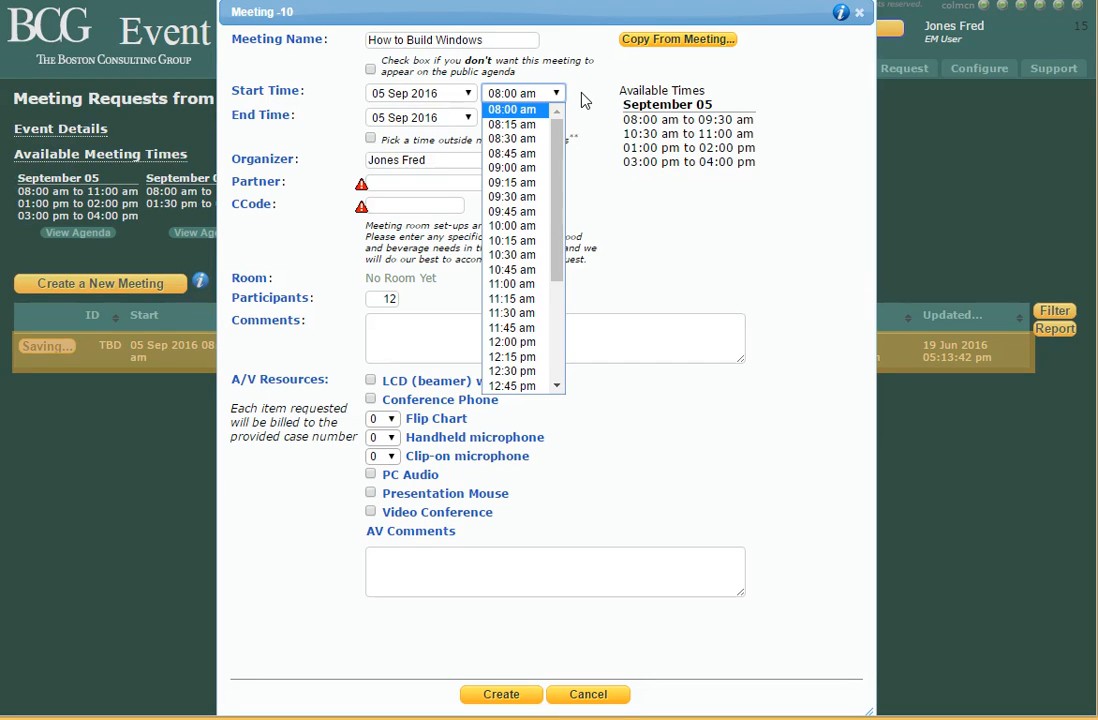
{"action": "left_click", "coordinate": [585, 100]}
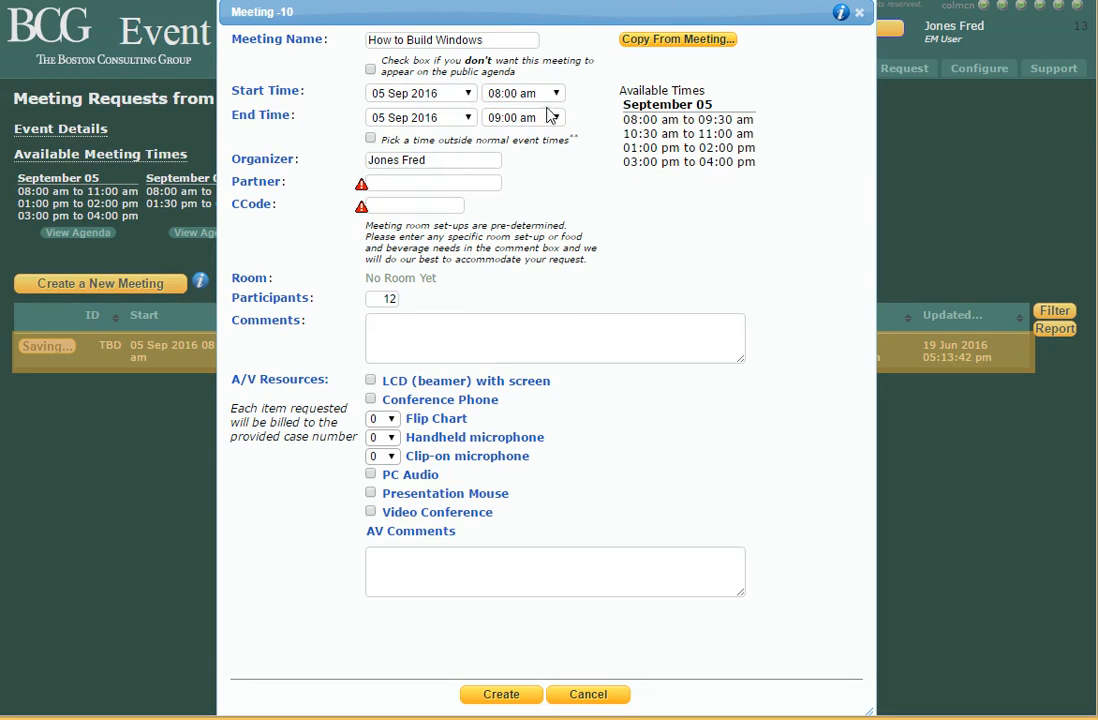
{"action": "left_click", "coordinate": [371, 140]}
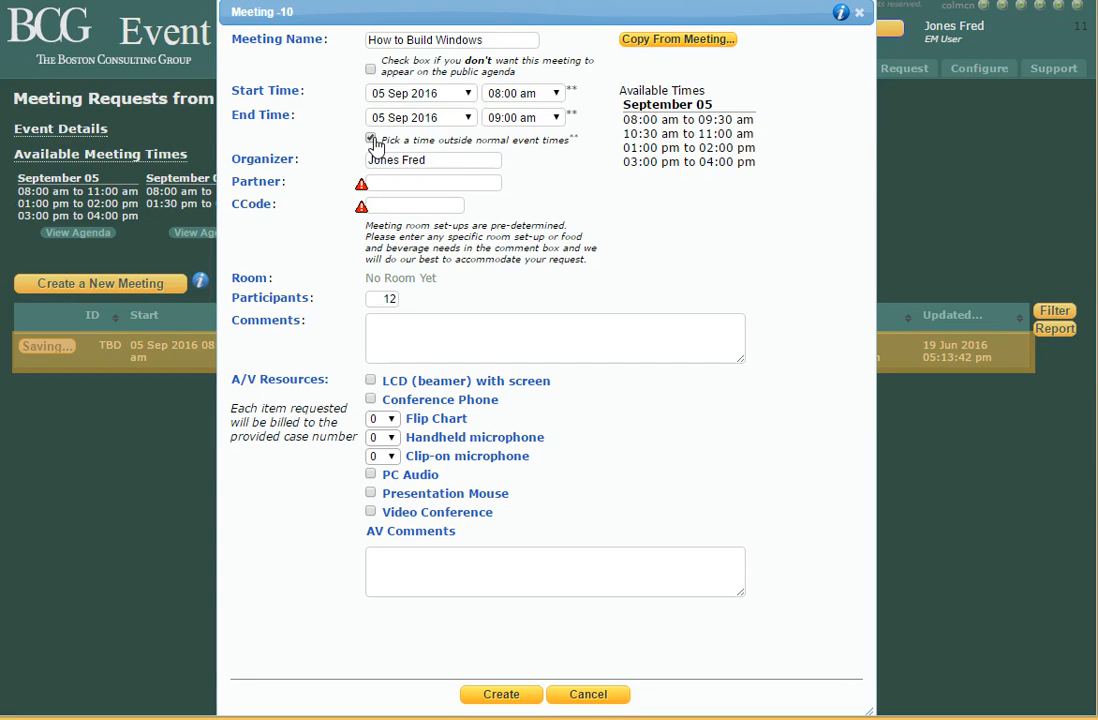
{"action": "left_click", "coordinate": [555, 93]}
{"action": "mouse_move", "coordinate": [559, 176]}
{"action": "left_mouse_down"}
{"action": "mouse_move", "coordinate": [558, 138]}
{"action": "mouse_move", "coordinate": [558, 191]}
{"action": "left_mouse_up"}
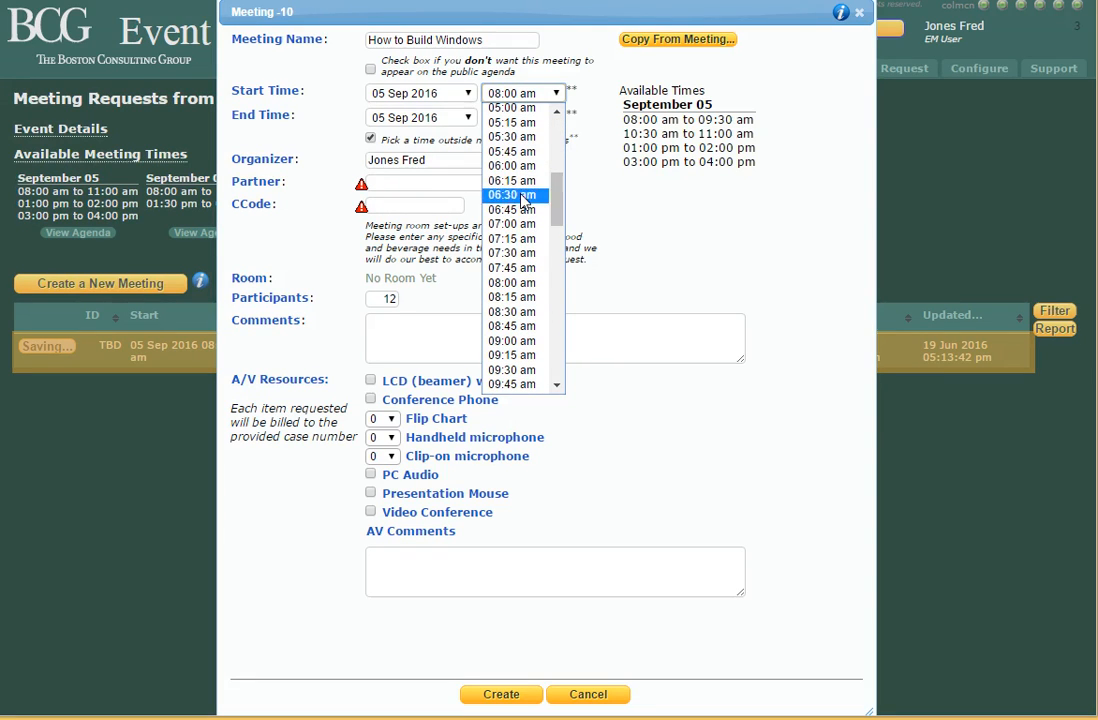
{"action": "left_click_drag", "start_coordinate": [557, 195], "coordinate": [556, 343]}
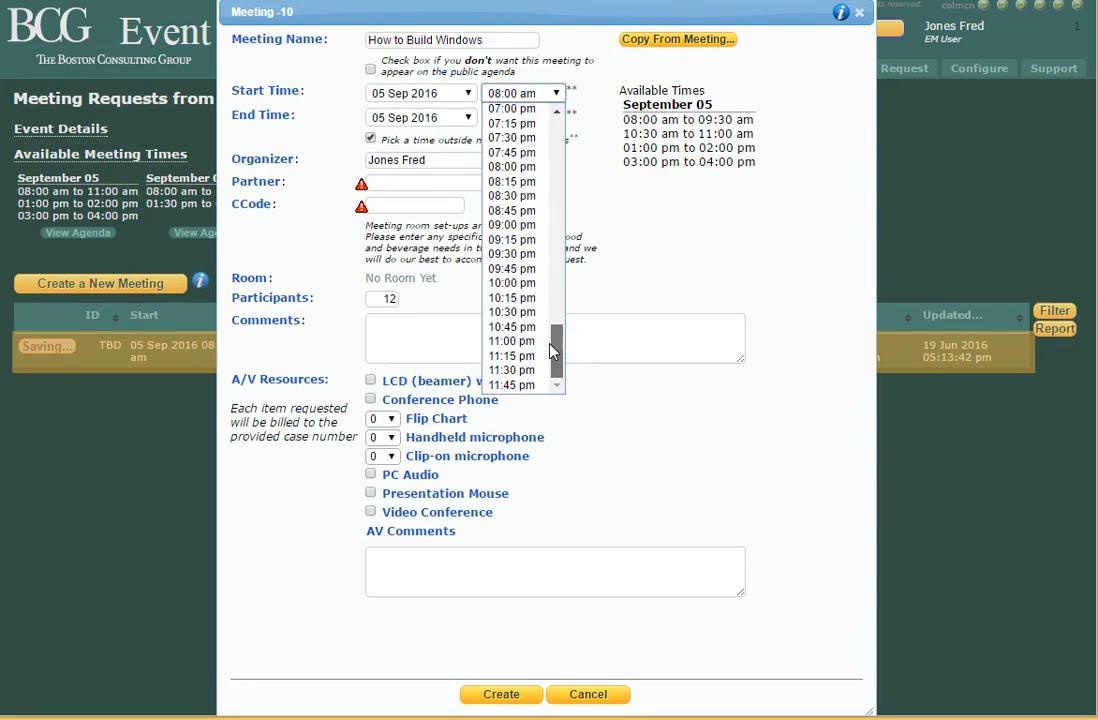
{"action": "left_click", "coordinate": [598, 94]}
{"action": "left_click", "coordinate": [370, 139]}
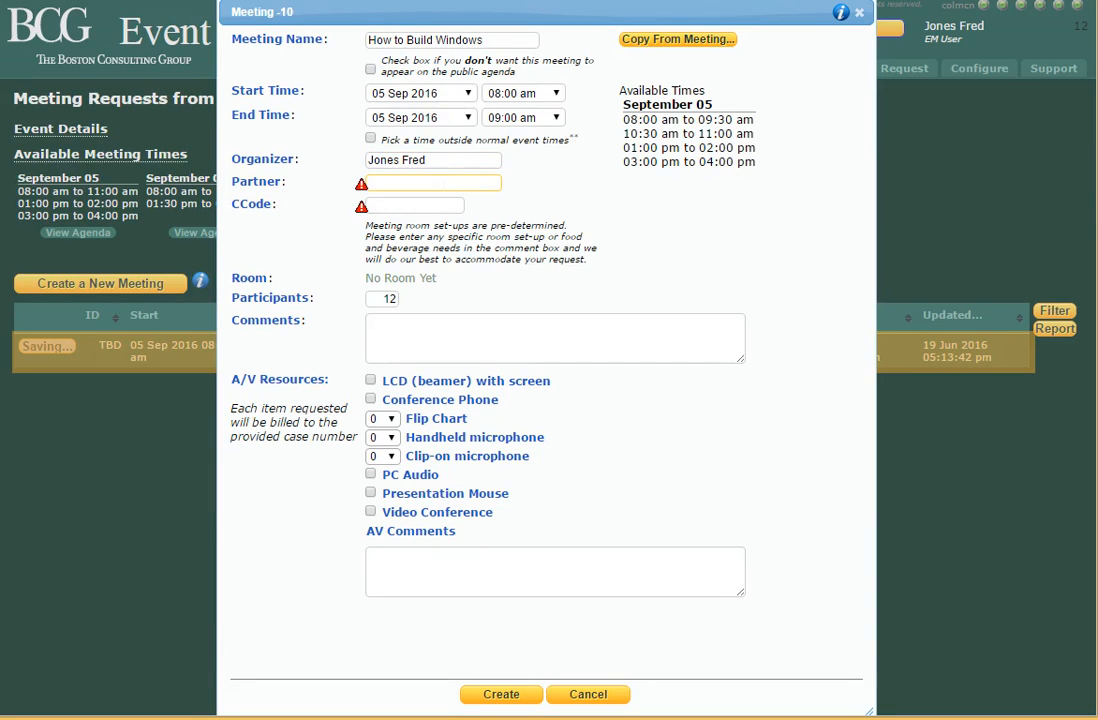
Set the meeting's Partner by typing 'sch' and choosing the suggested colleague.
{"action": "left_click", "coordinate": [433, 183]}
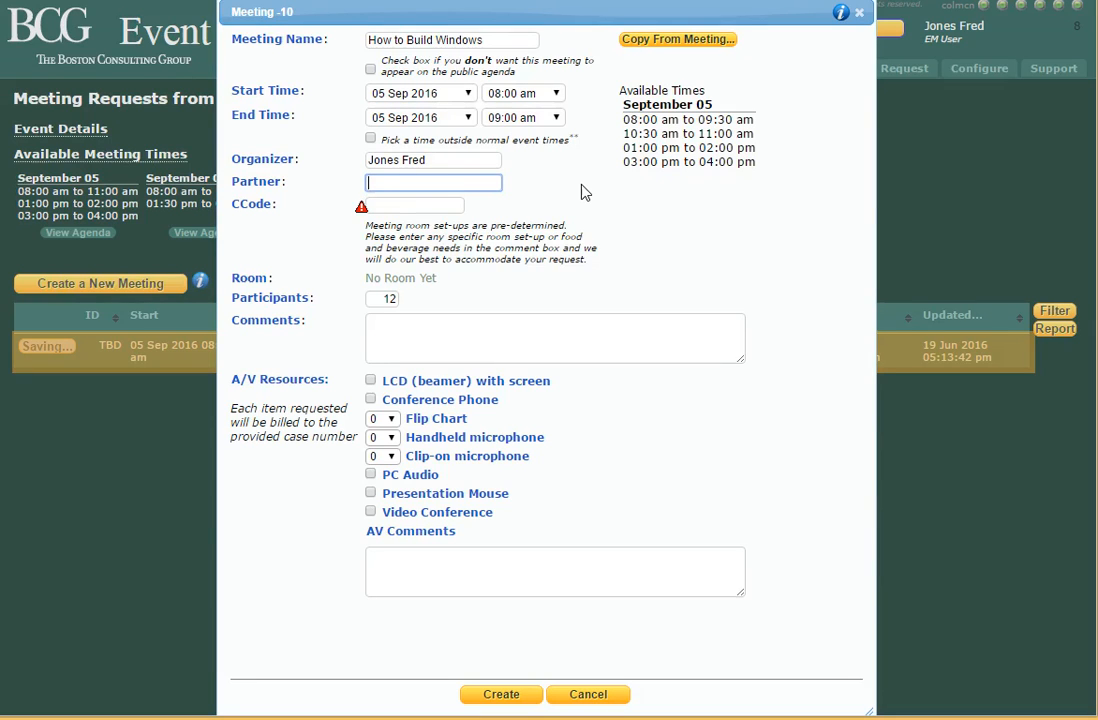
{"action": "type", "text": "sch"}
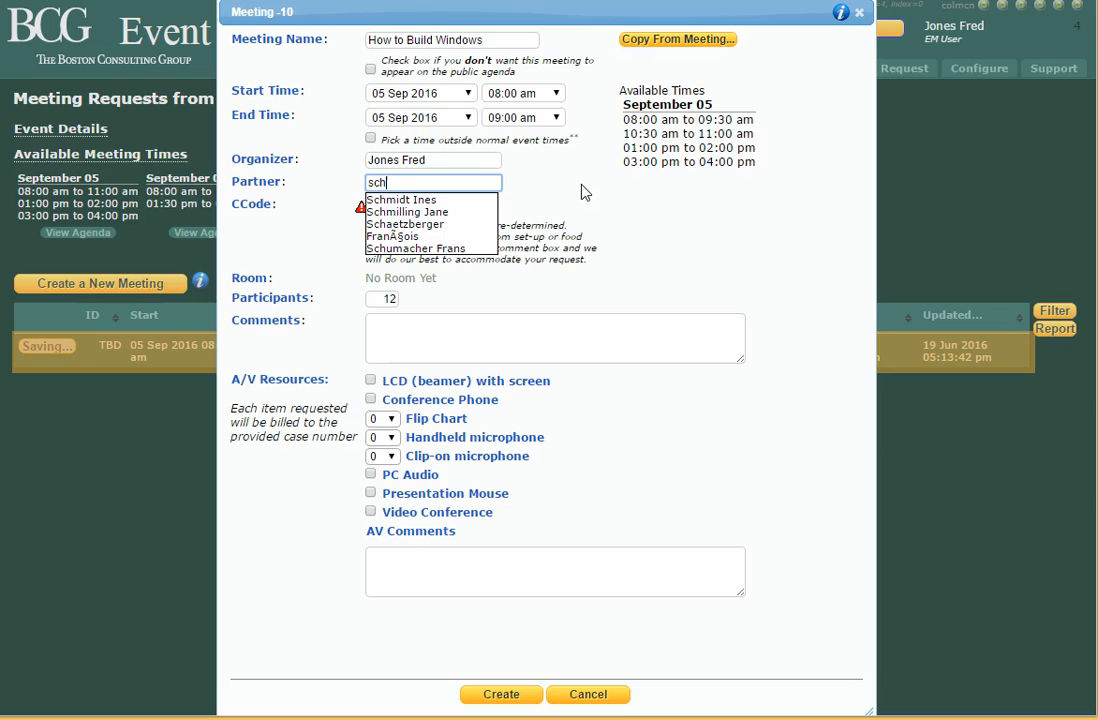
{"action": "left_click", "coordinate": [450, 213]}
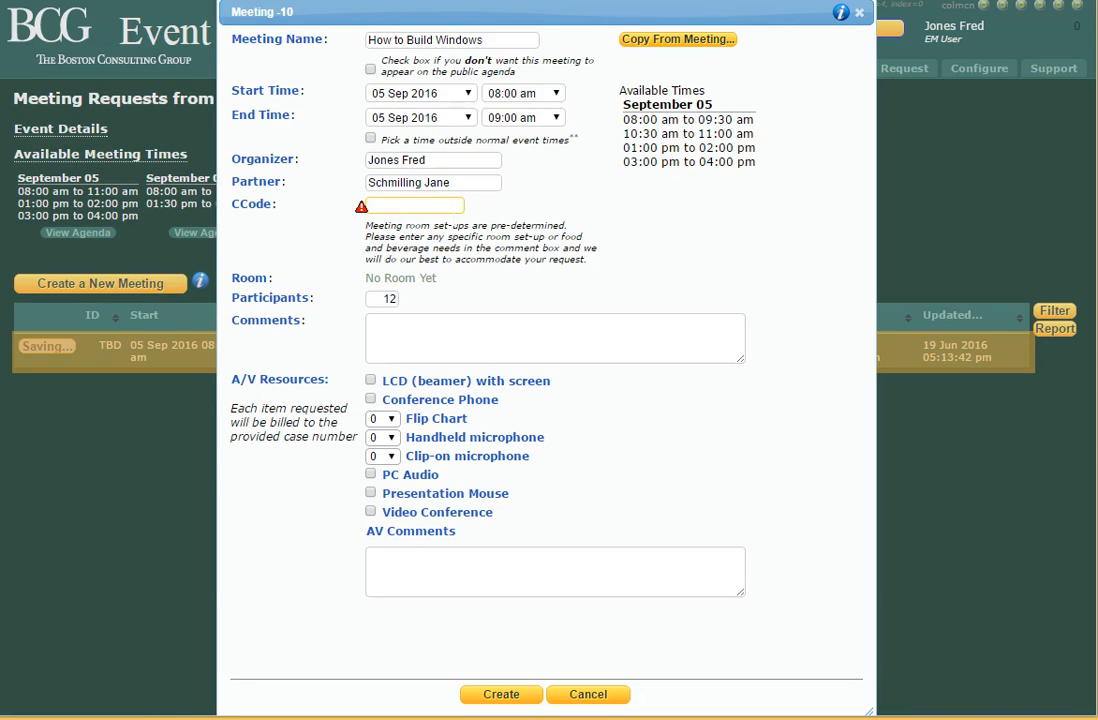
Enter 3321 in the meeting's CCode field.
{"action": "left_click", "coordinate": [547, 212]}
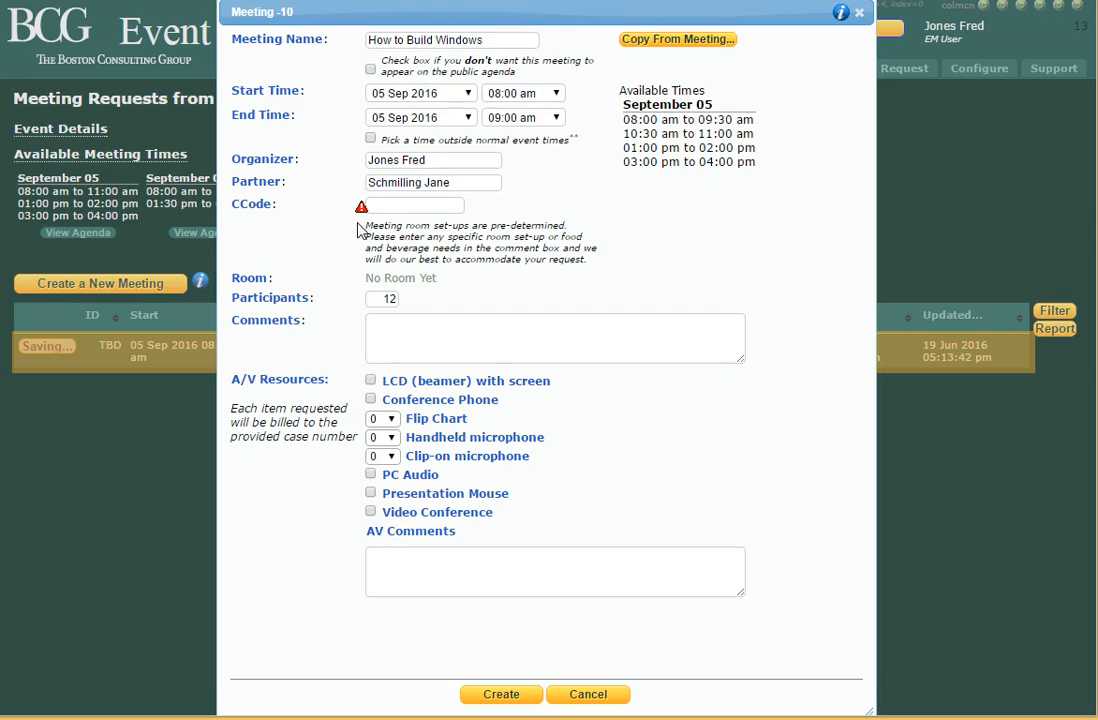
{"action": "mouse_move", "coordinate": [361, 208]}
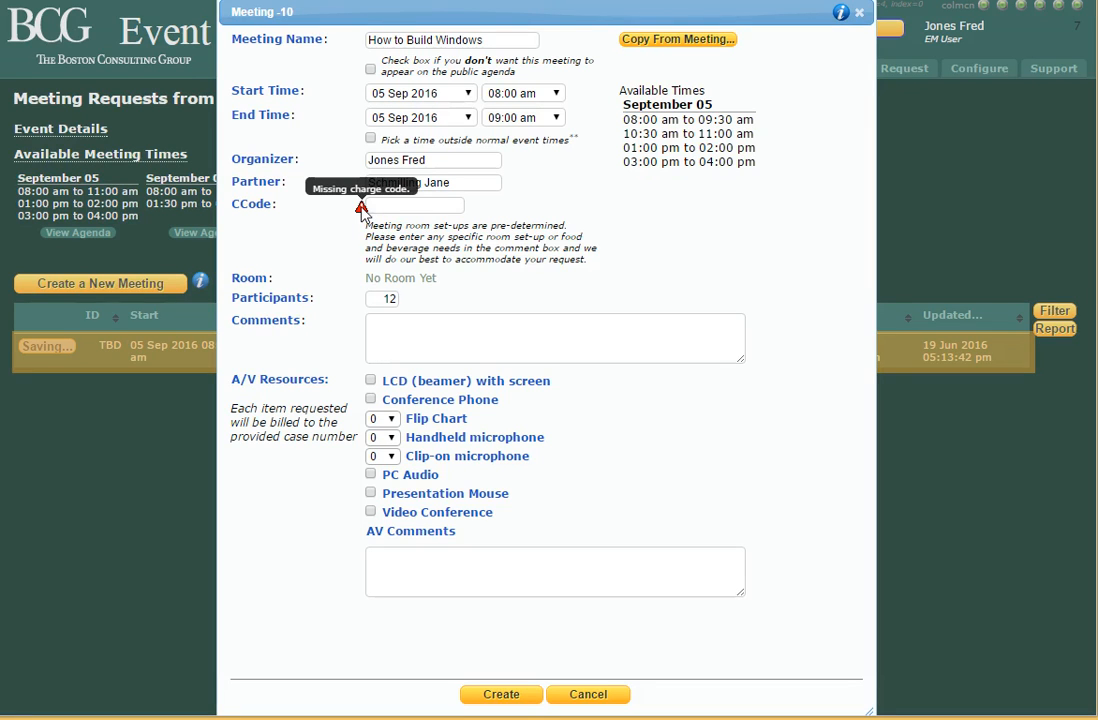
{"action": "left_click", "coordinate": [405, 205]}
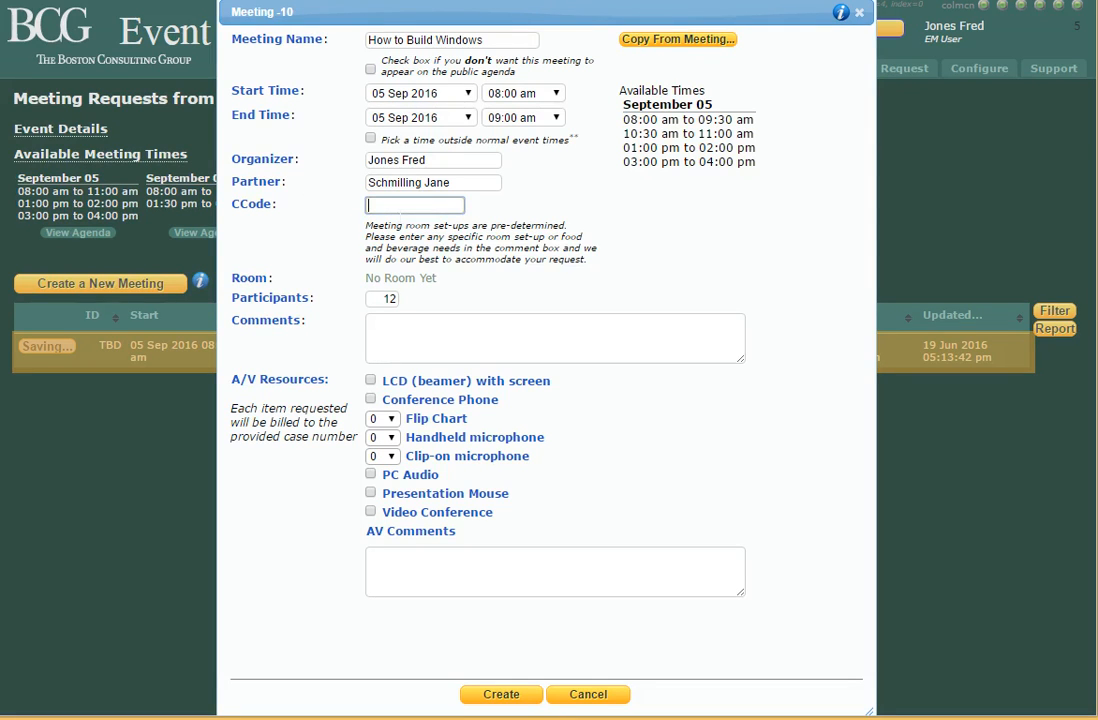
{"action": "type", "text": "3321"}
{"action": "left_click", "coordinate": [400, 240]}
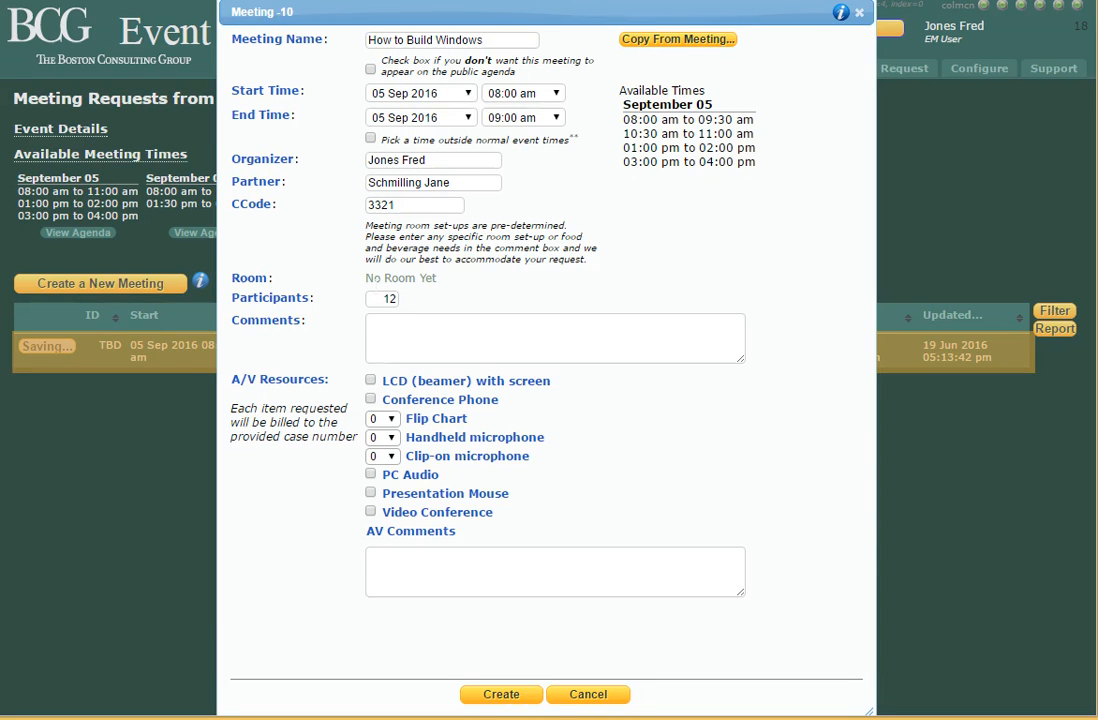
Write a Comments note stating the speaker's name.
{"action": "left_click", "coordinate": [395, 299]}
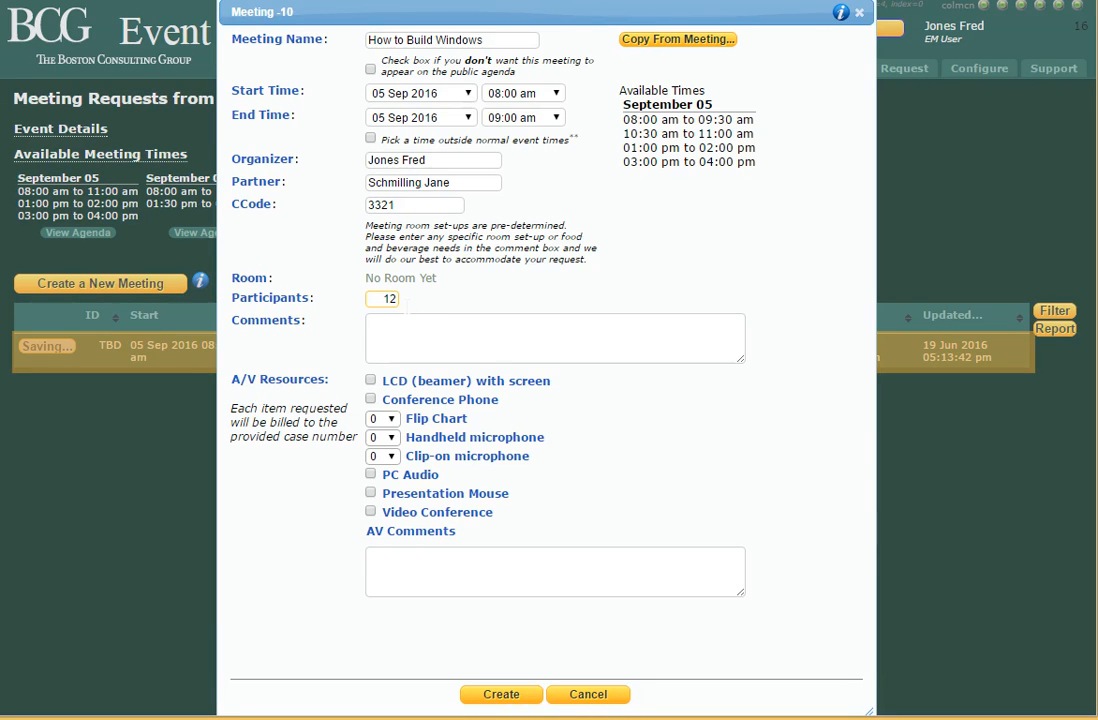
{"action": "left_click", "coordinate": [412, 306]}
{"action": "left_click", "coordinate": [414, 341]}
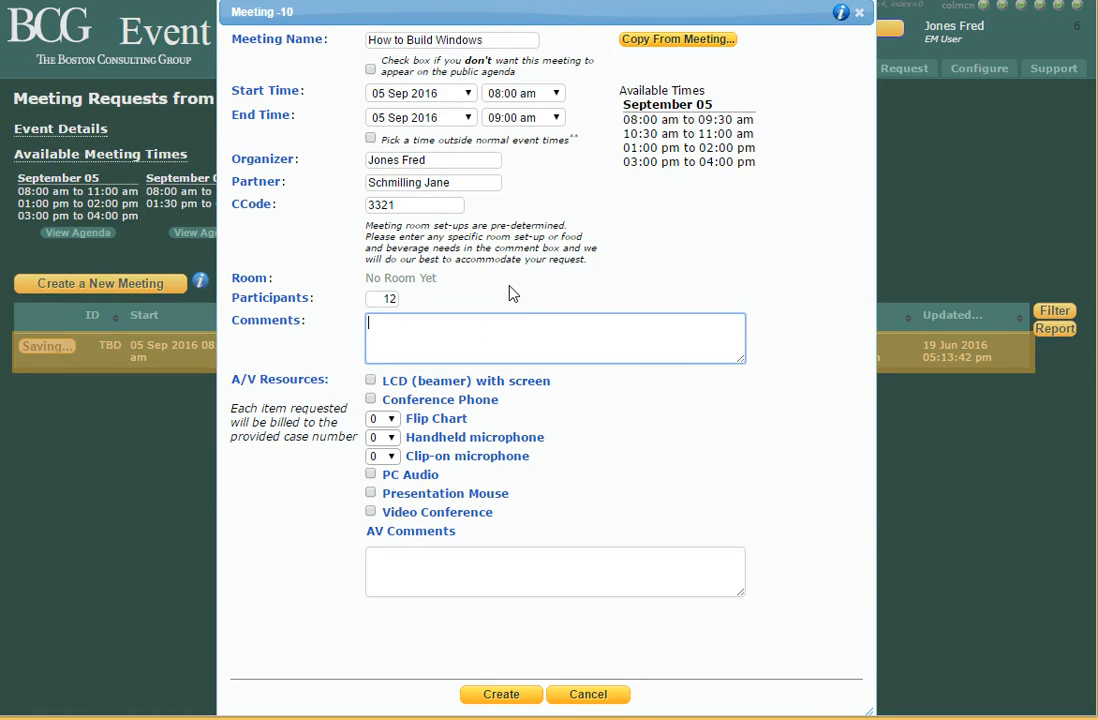
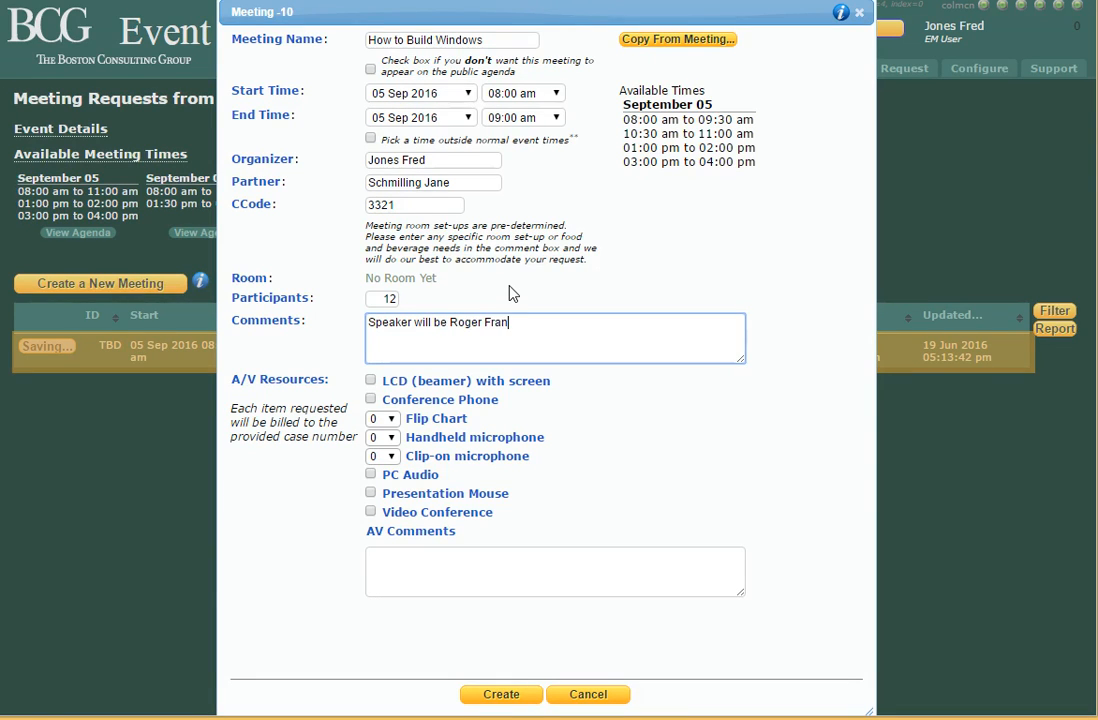
Request a presentation mouse and a Flip Chart quantity of 1.
{"action": "left_click", "coordinate": [371, 493]}
{"action": "left_click", "coordinate": [386, 420]}
{"action": "left_click", "coordinate": [378, 451]}
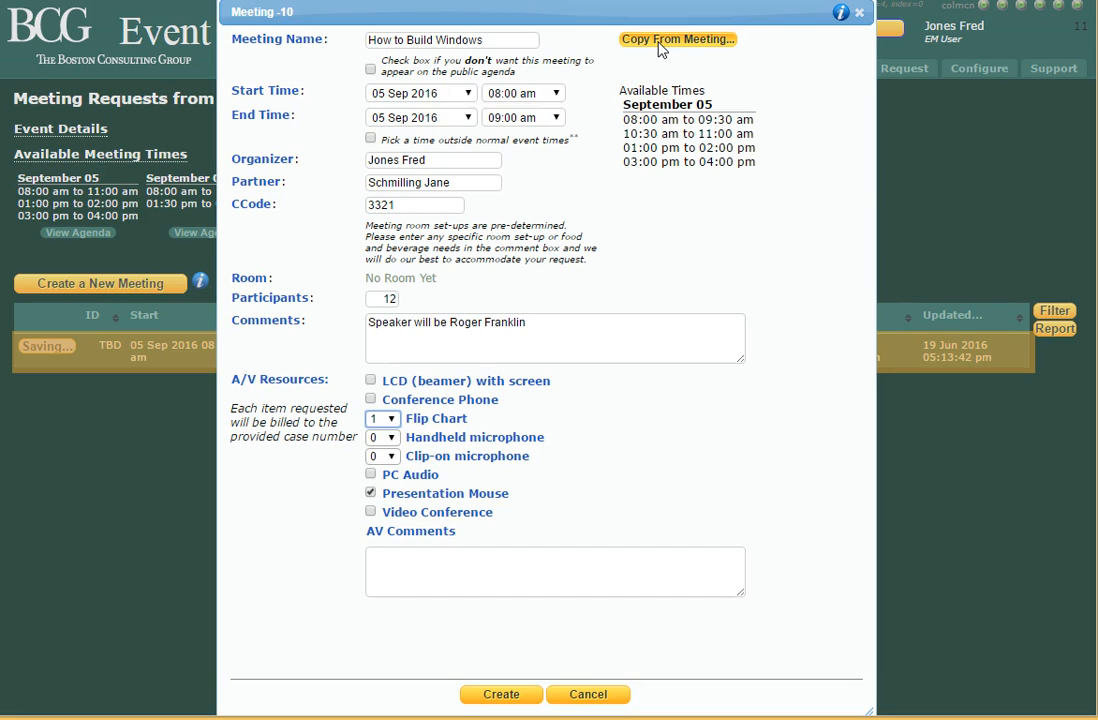
{"action": "left_click", "coordinate": [567, 565]}
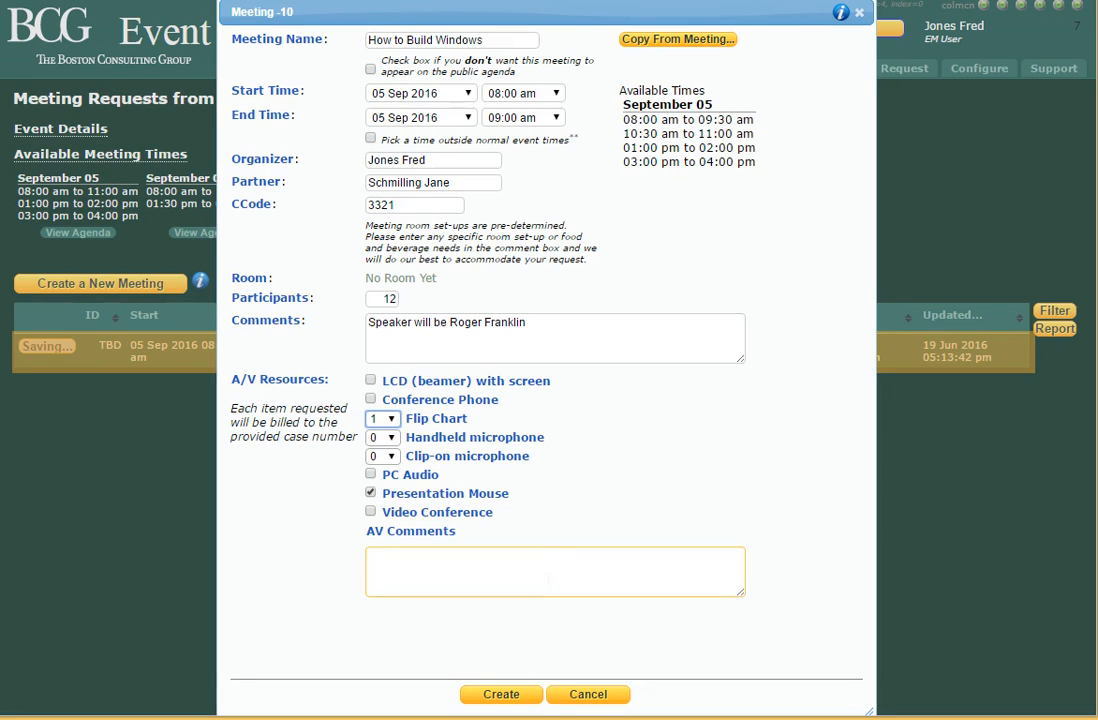
Create the meeting and acknowledge the 'Meeting Created' email notice.
{"action": "left_click", "coordinate": [503, 696]}
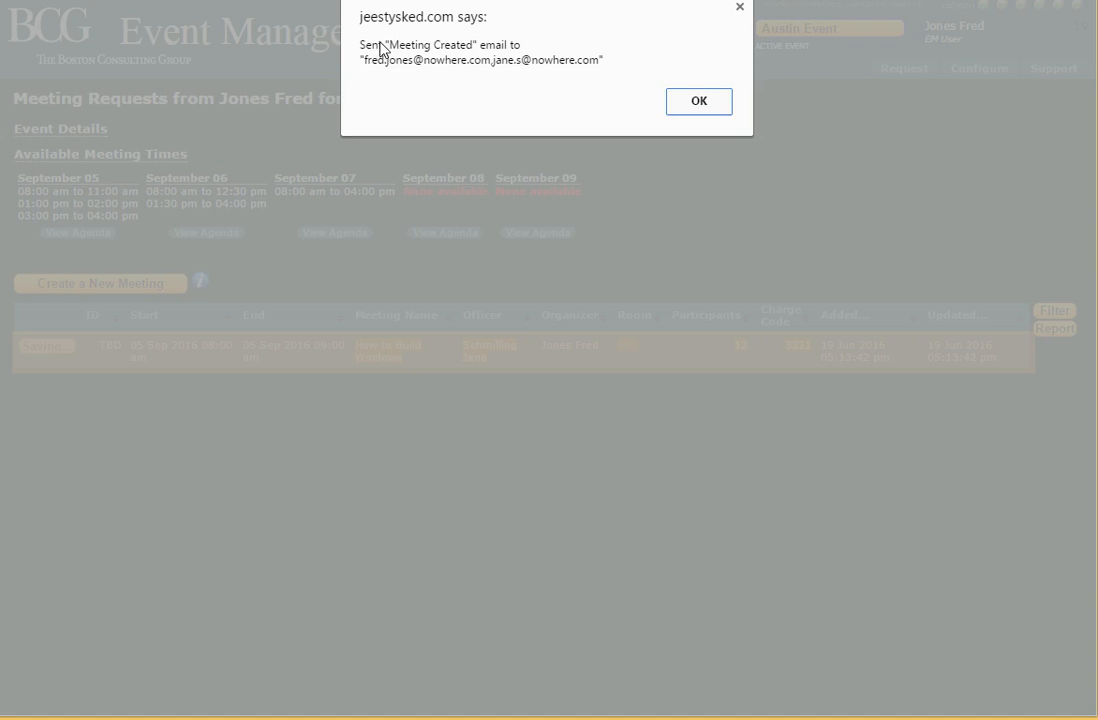
{"action": "left_click", "coordinate": [699, 102]}
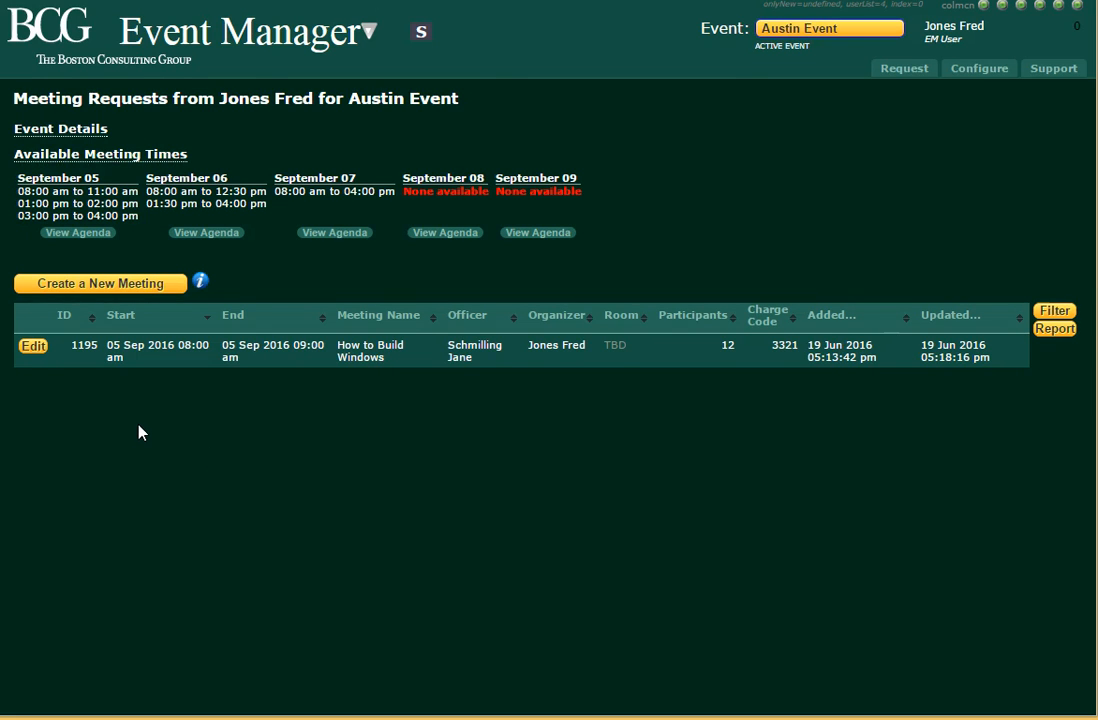
Edit meeting 1195 to start at 01:00 pm, ending 02:00 pm.
{"action": "left_click", "coordinate": [35, 347]}
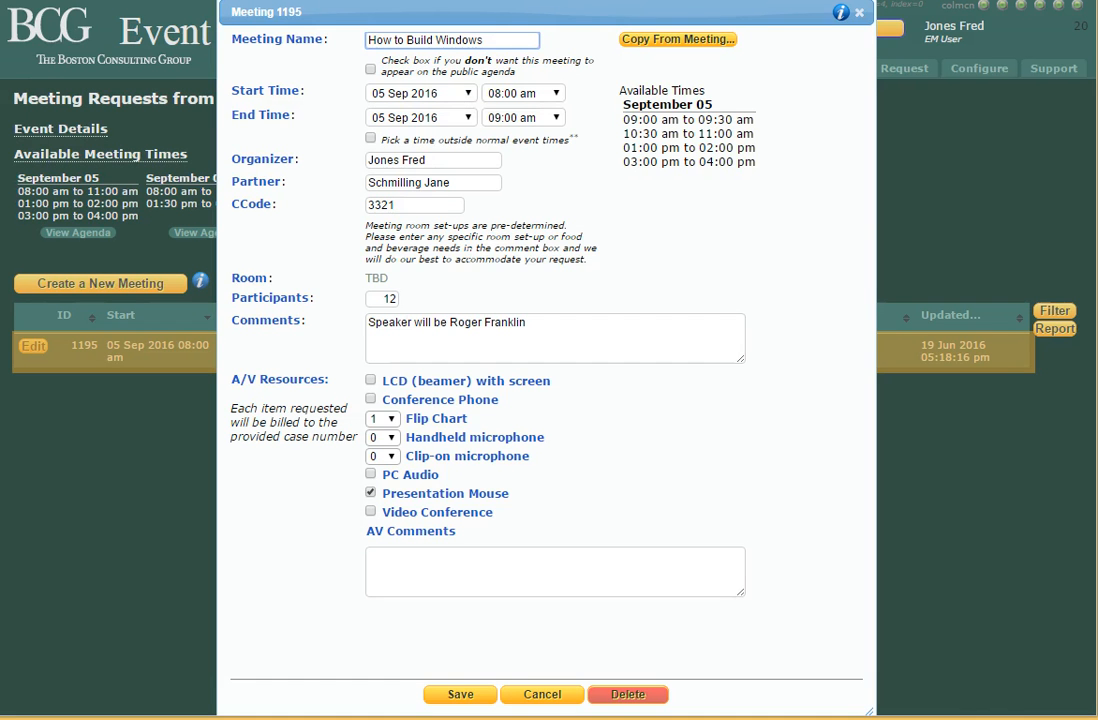
{"action": "left_click", "coordinate": [537, 97]}
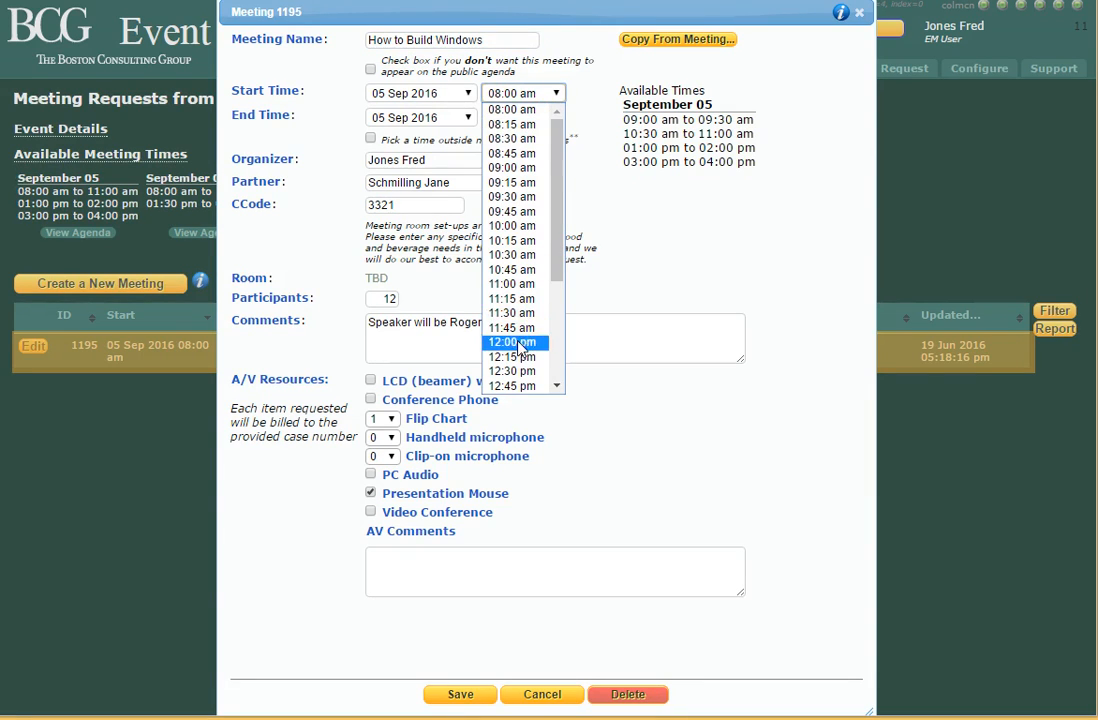
{"action": "scroll", "coordinate": [519, 347], "scroll_direction": "down", "scroll_amount": 4}
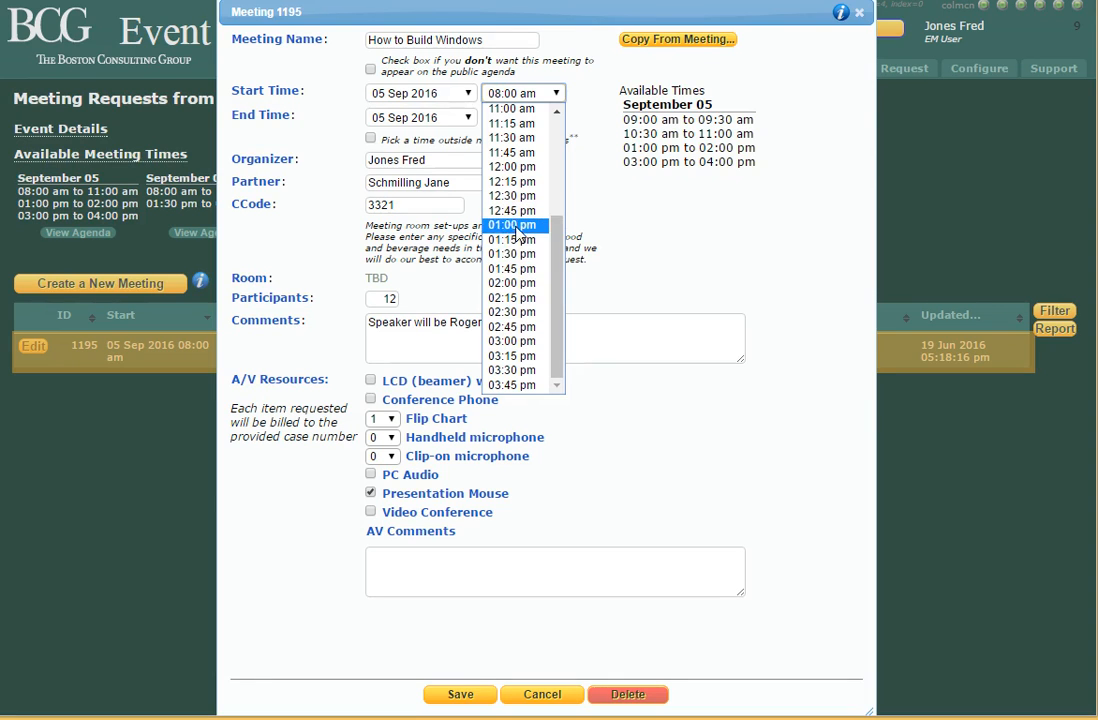
{"action": "left_click", "coordinate": [514, 226]}
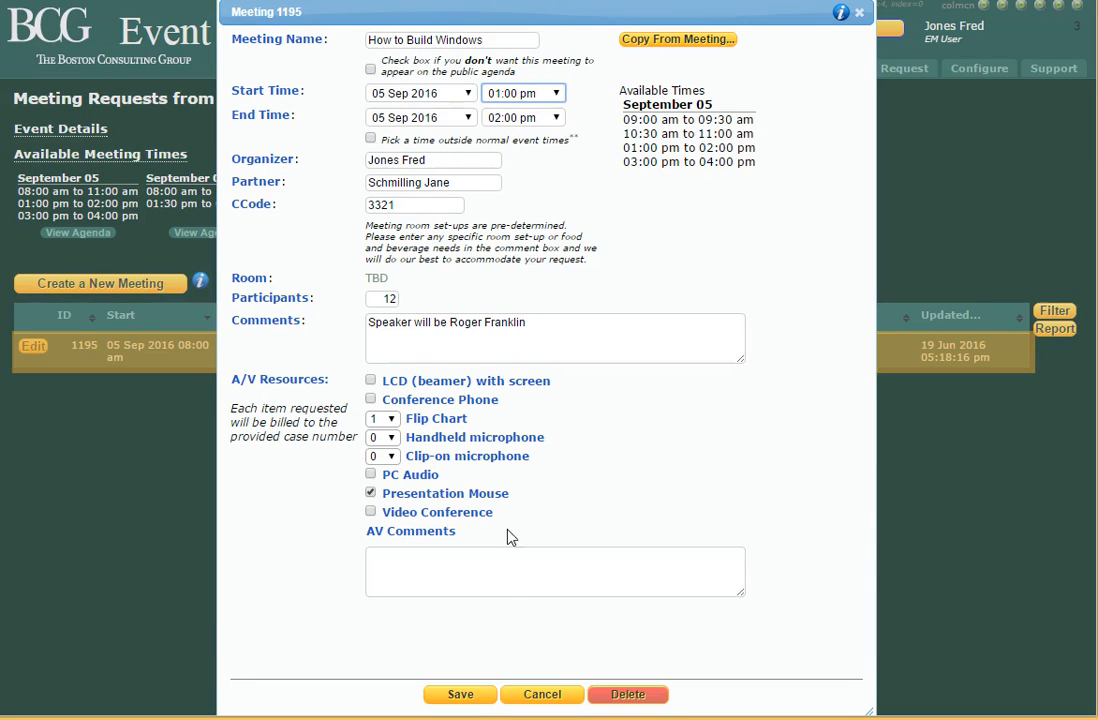
Save meeting 1195's changes and acknowledge the 'Meeting Updated' notice.
{"action": "left_click", "coordinate": [456, 694]}
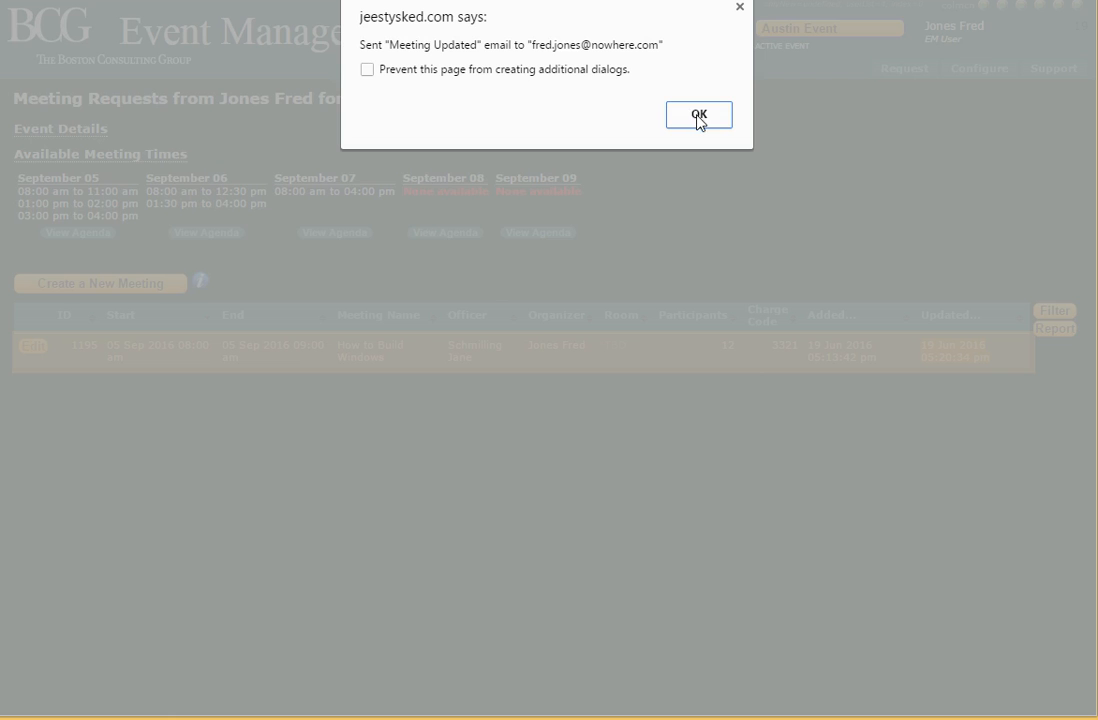
{"action": "left_click", "coordinate": [697, 117]}
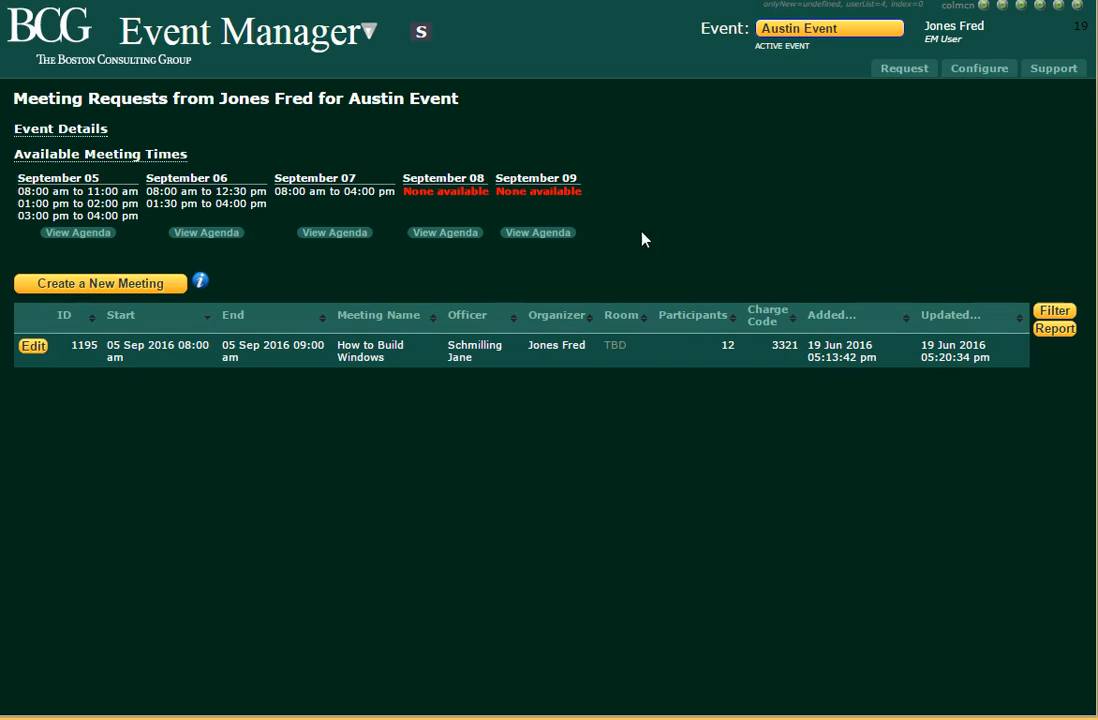